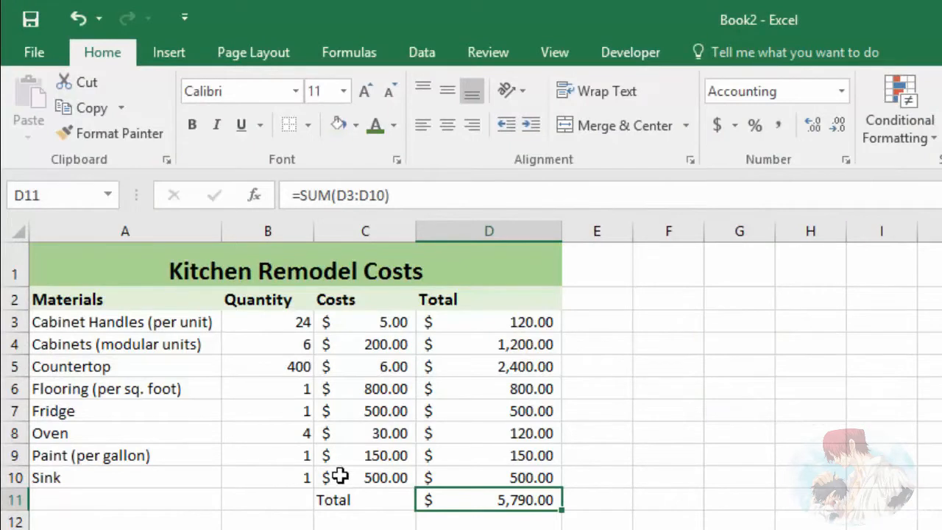
- Fill the Total label and its amount in C11:D11 with the lightest orange theme colour
click(363, 500)
drag(454, 500, 500, 500)
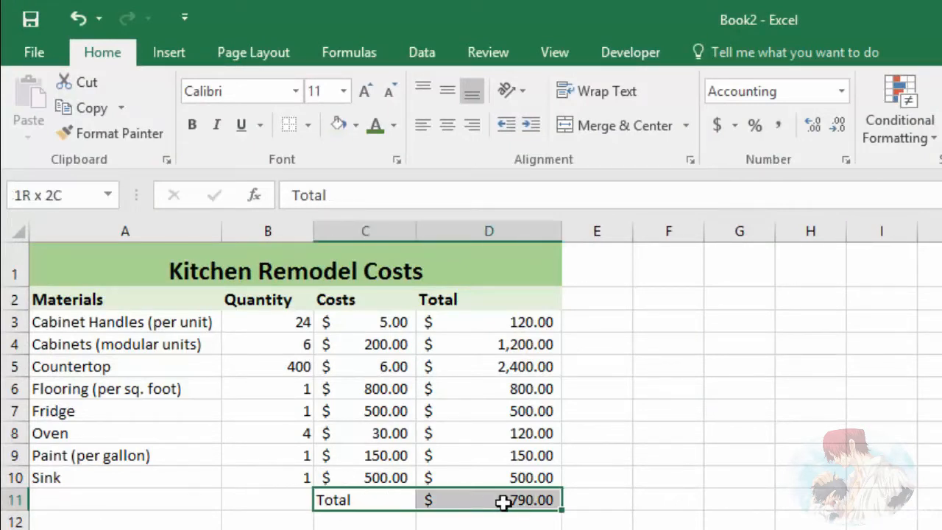
click(355, 123)
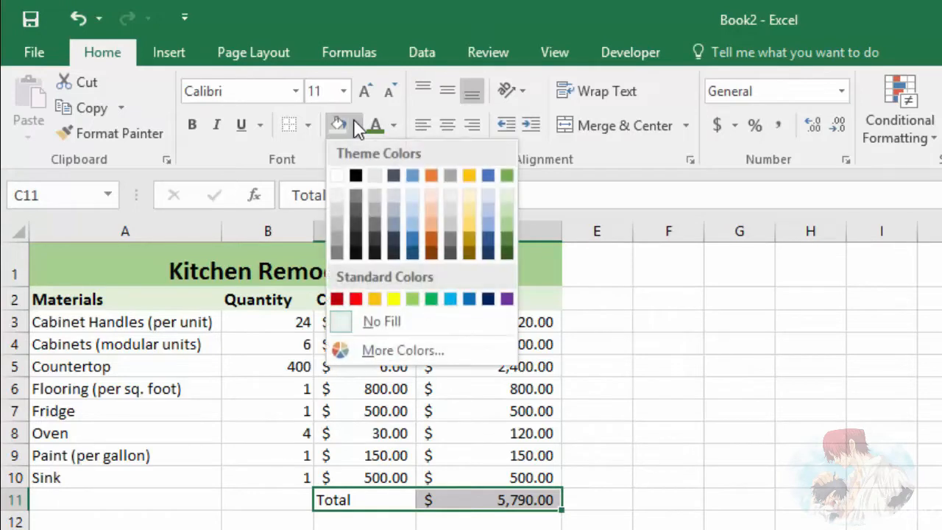
click(431, 193)
click(677, 404)
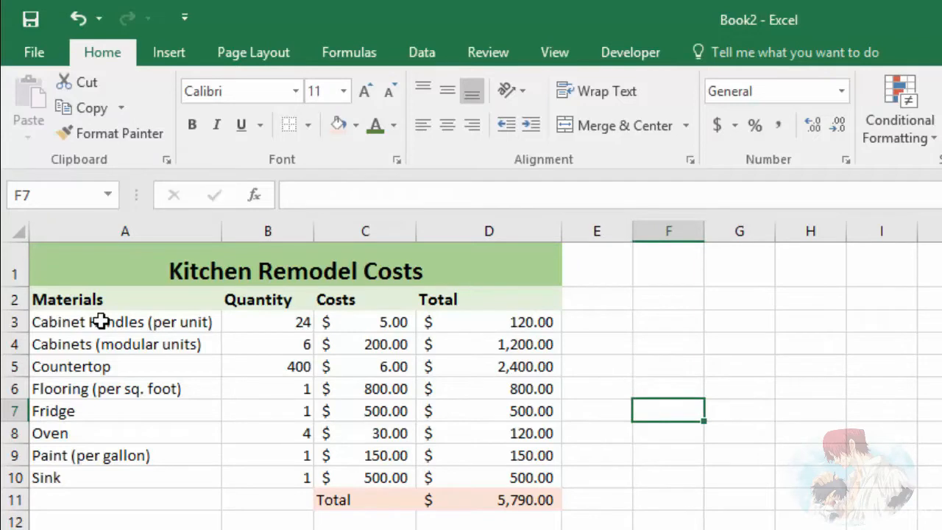
- Try All Borders on the whole cost sheet range A1:D11, and undo it
drag(126, 263, 551, 505)
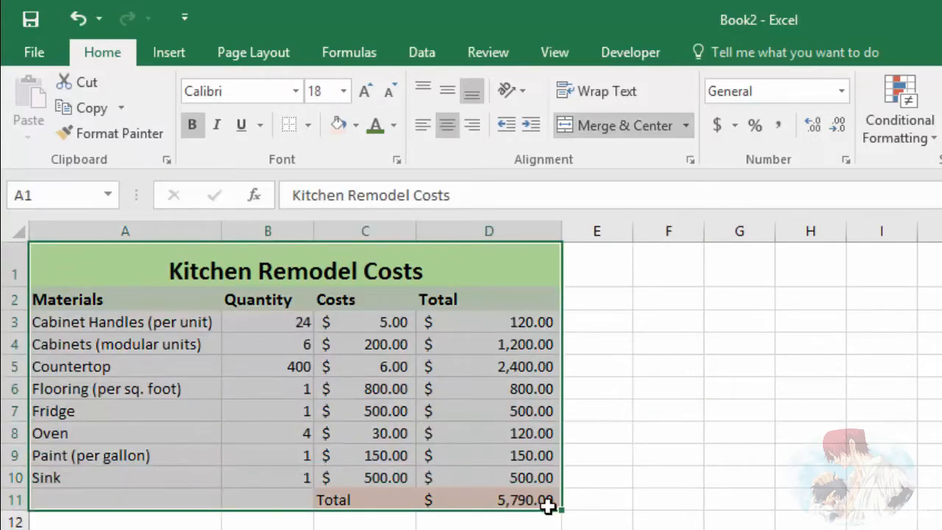
click(308, 123)
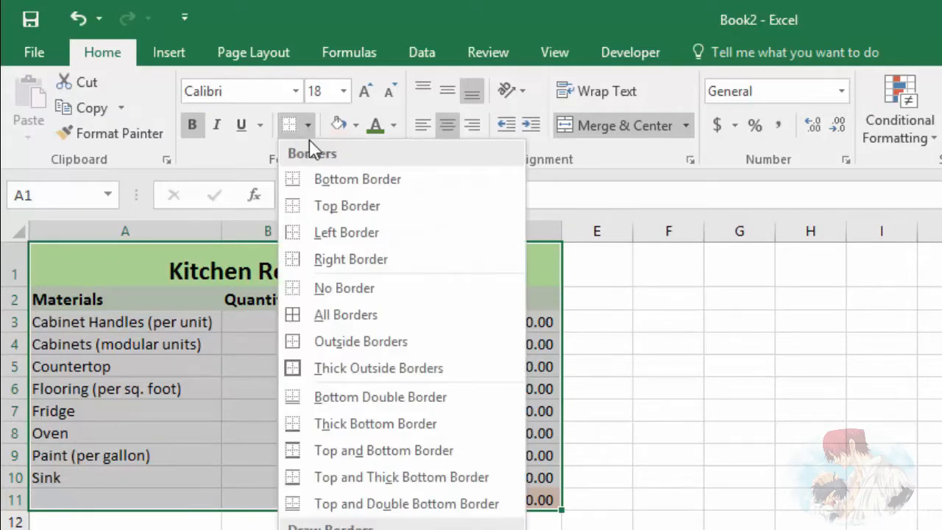
click(341, 318)
click(734, 416)
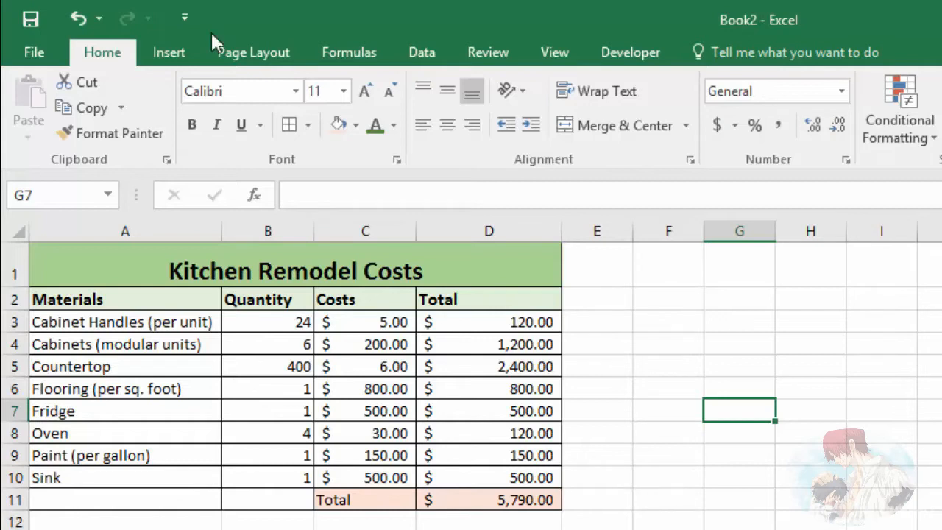
click(80, 26)
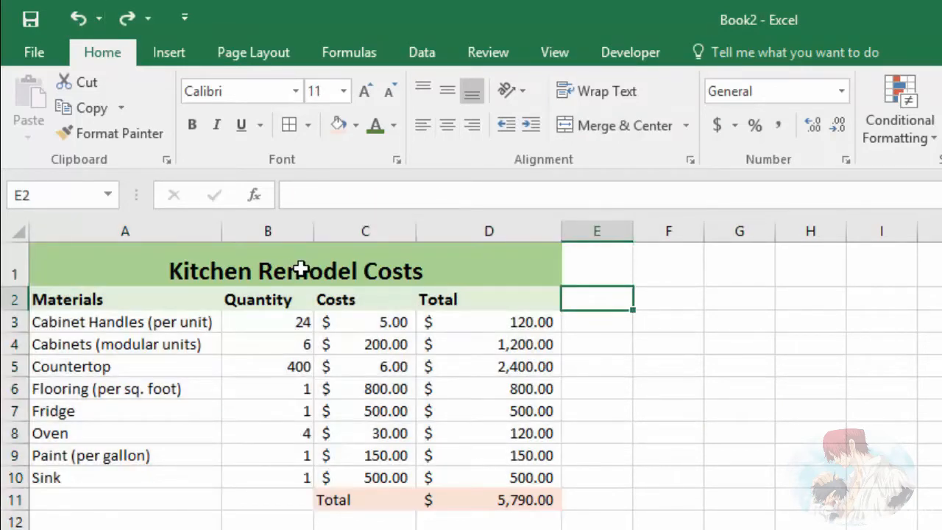
- Apply All Borders to the title and header rows, A1:D2
click(301, 270)
drag(250, 274, 252, 299)
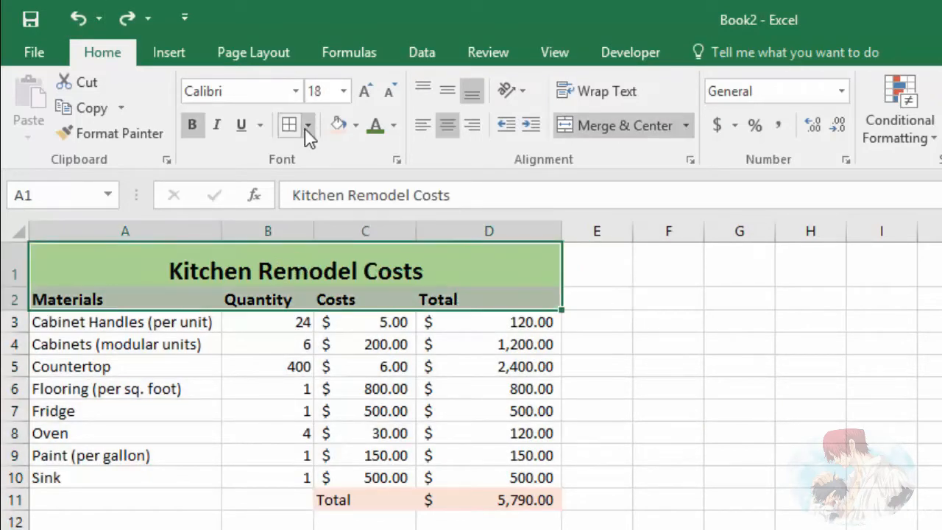
click(291, 127)
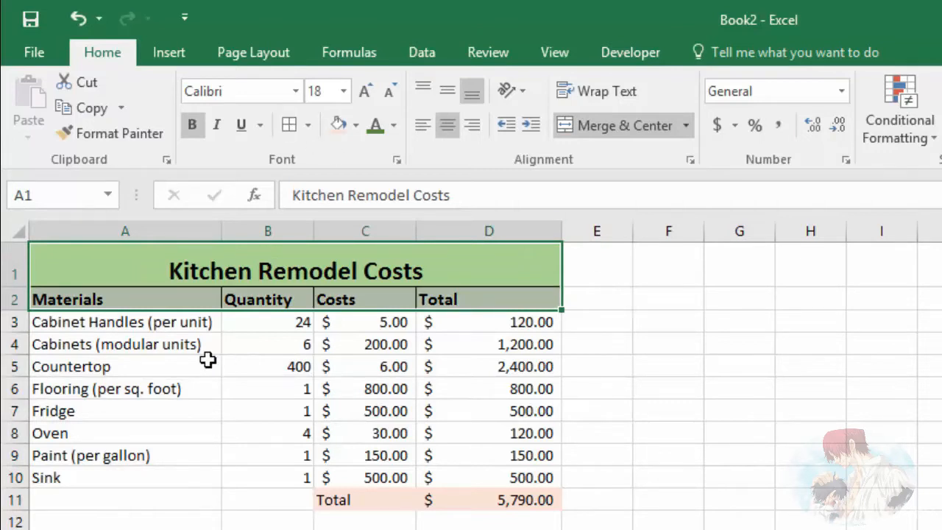
- Apply Outside Borders separately to the data in each column: A3:A10, B3:B10, C3:C10 and D3:D10
drag(149, 321, 161, 476)
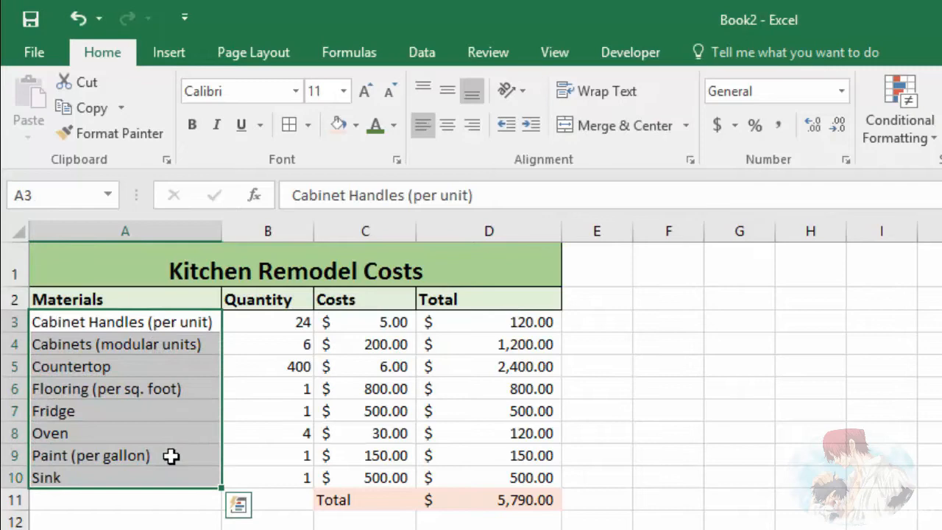
click(310, 126)
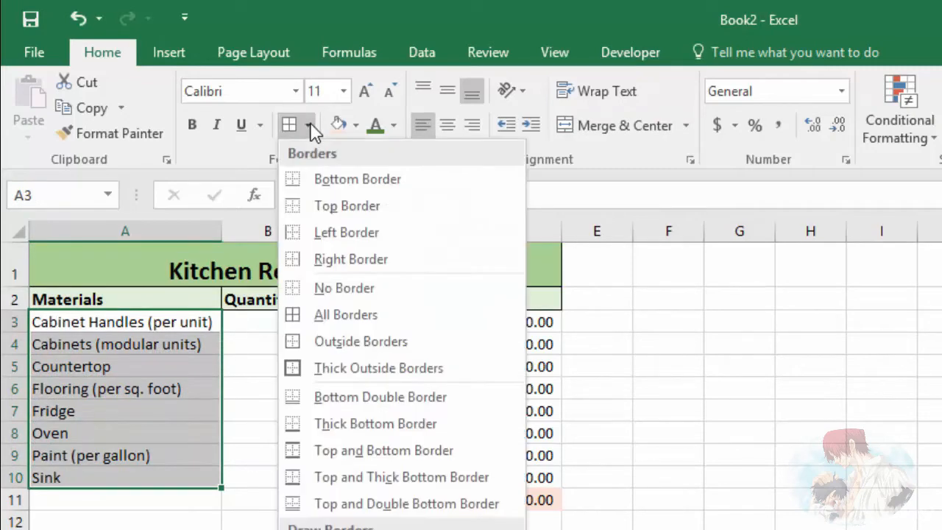
click(350, 352)
click(270, 322)
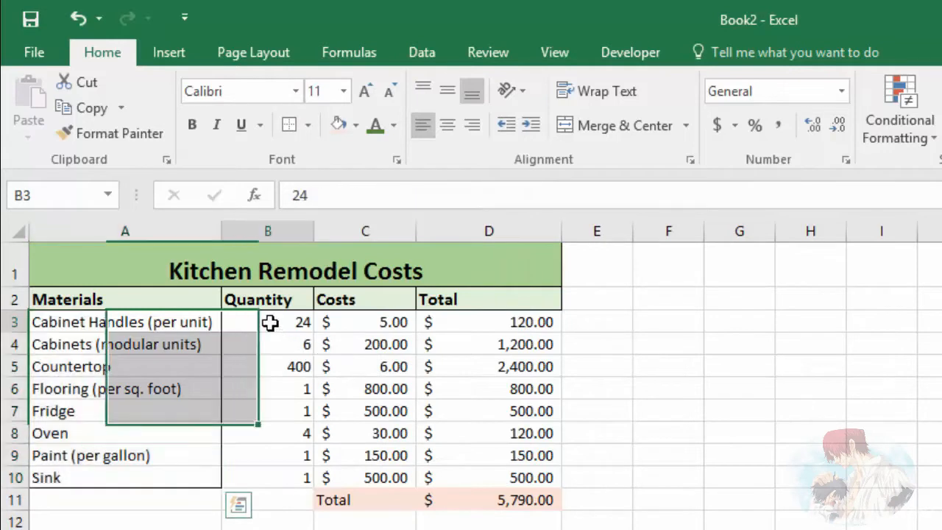
drag(270, 322, 275, 476)
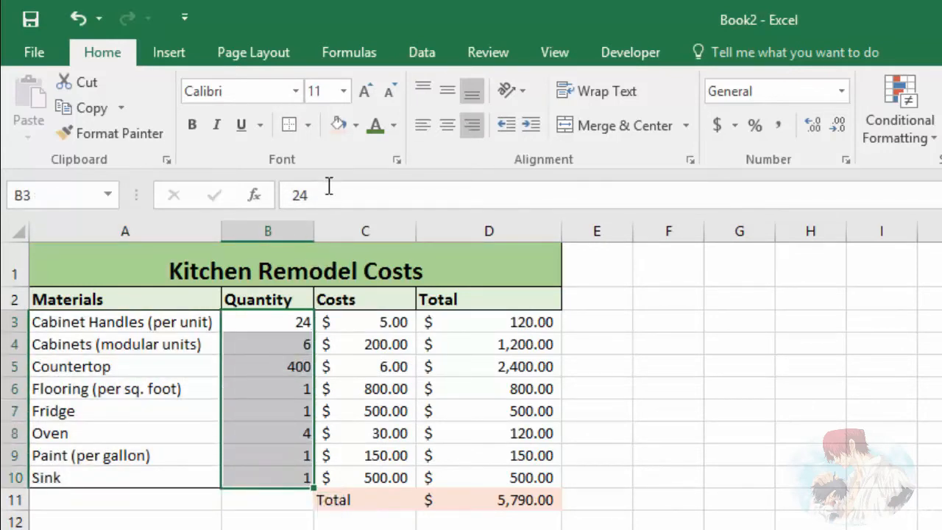
click(291, 125)
drag(371, 322, 368, 480)
click(291, 125)
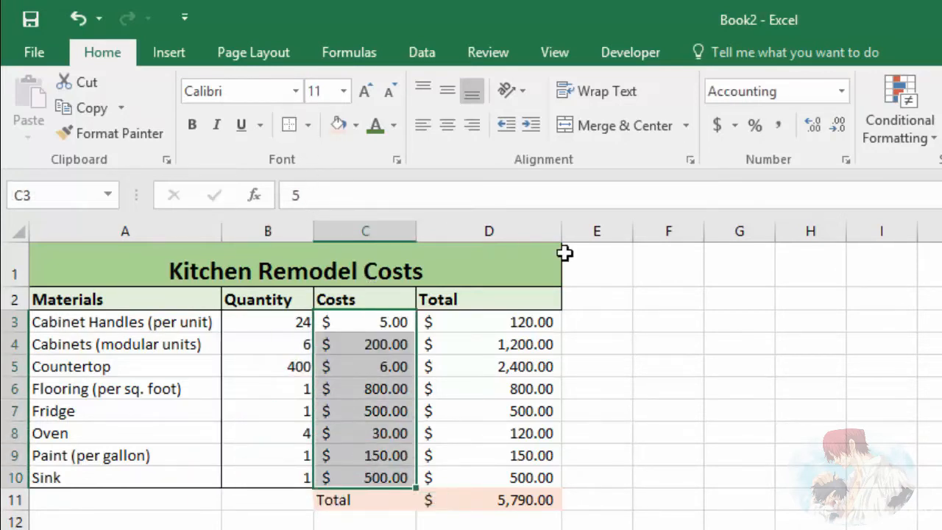
drag(481, 322, 482, 480)
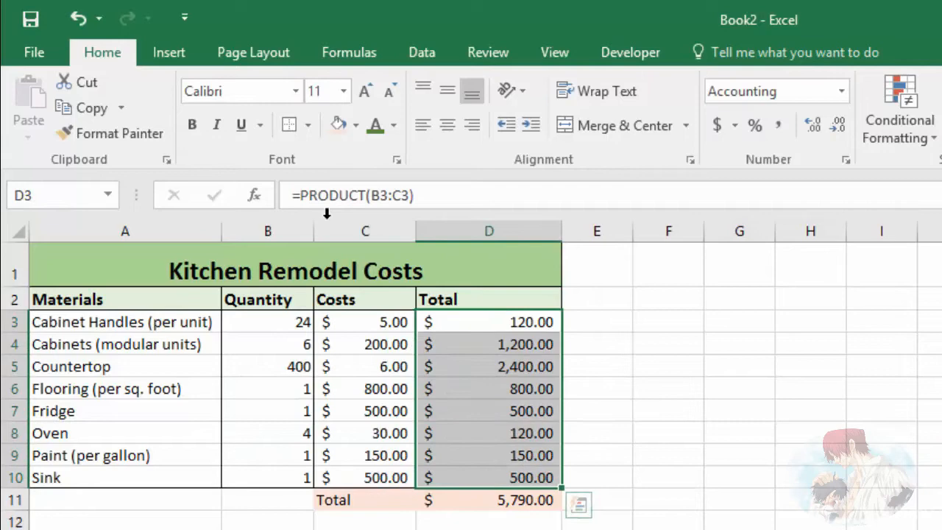
click(291, 125)
- Apply All Borders to the Total label and amount in C11:D11
drag(380, 501, 488, 500)
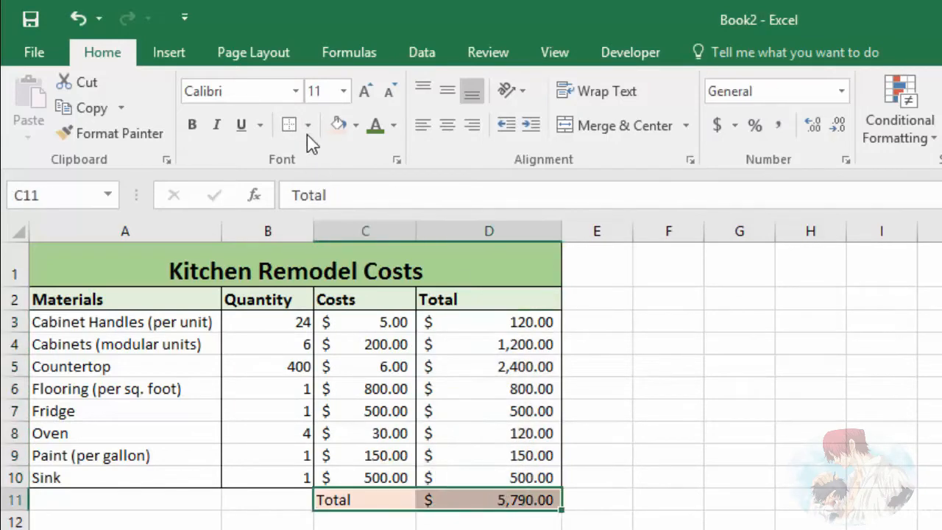
click(309, 125)
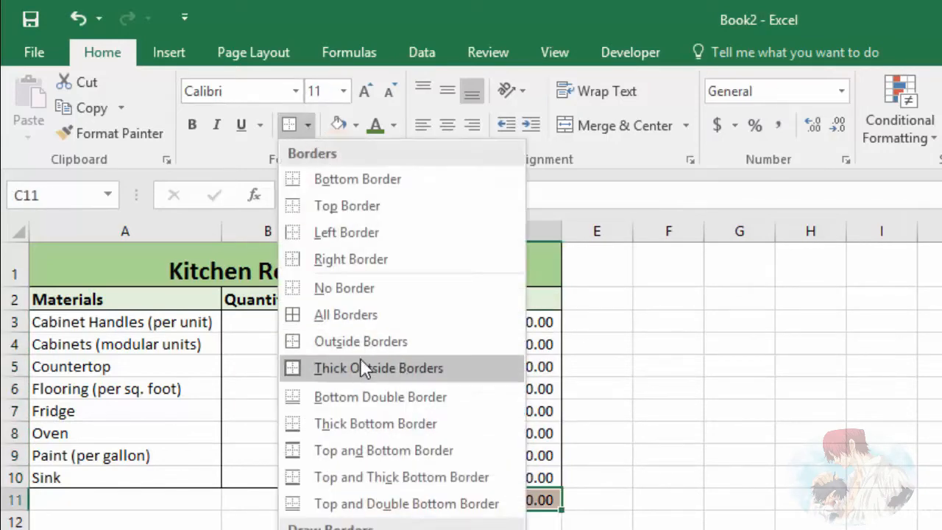
click(344, 315)
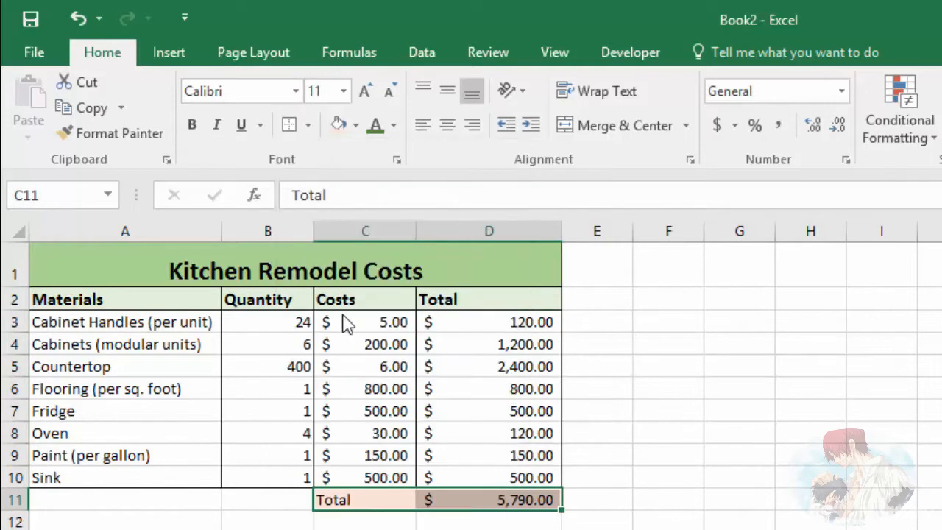
click(850, 343)
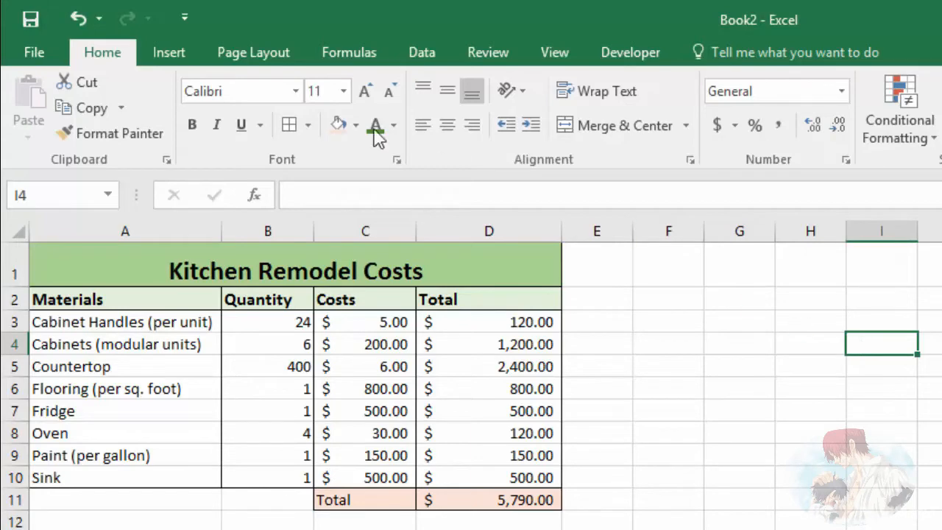
- Undo the borders on the total cells, the four data columns and the title and header rows
click(77, 18)
click(77, 19)
click(77, 18)
click(77, 19)
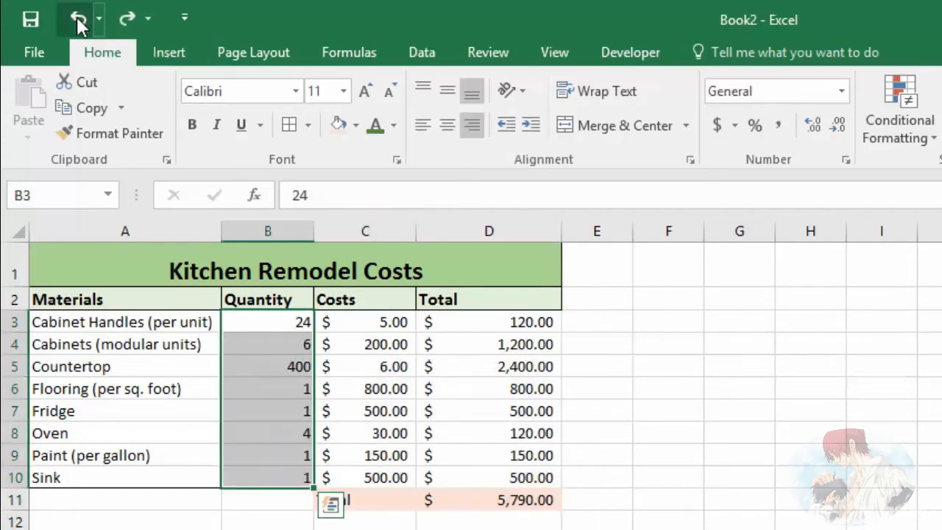
click(78, 19)
click(77, 19)
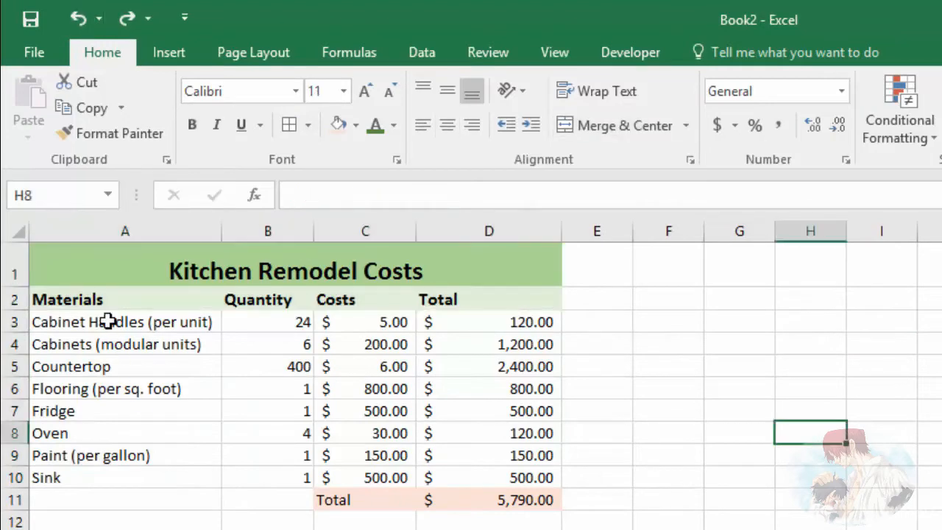
- Format A2:D10 as a table with headers in the first black Light style, and view the Materials column's filter options
drag(96, 299, 524, 478)
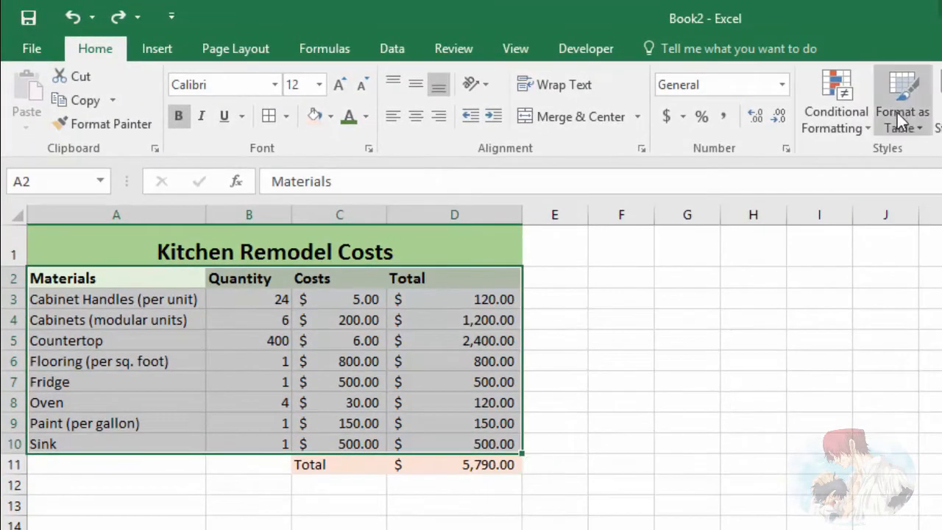
click(898, 111)
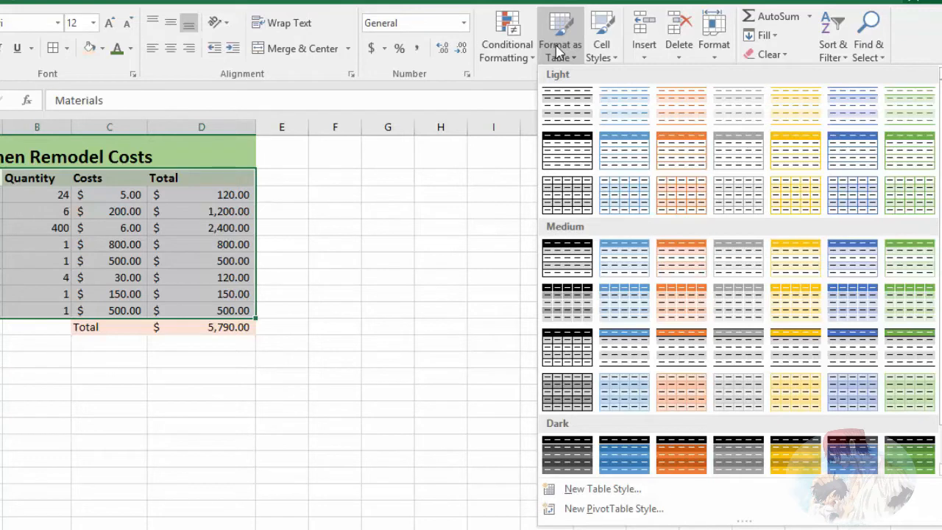
click(567, 111)
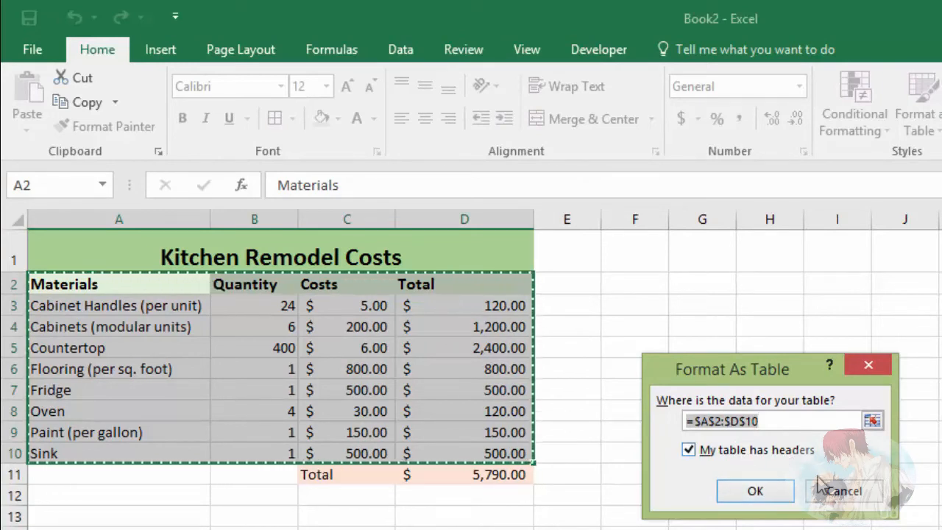
click(775, 495)
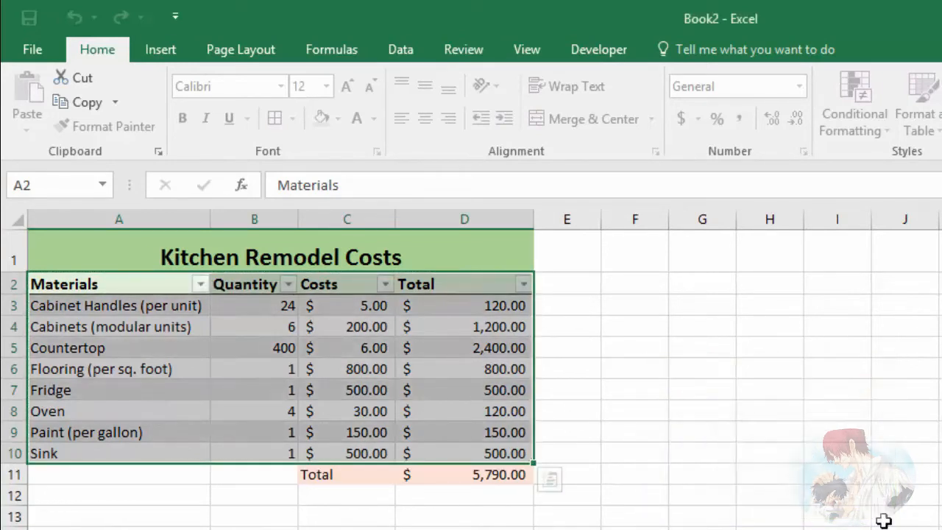
click(738, 368)
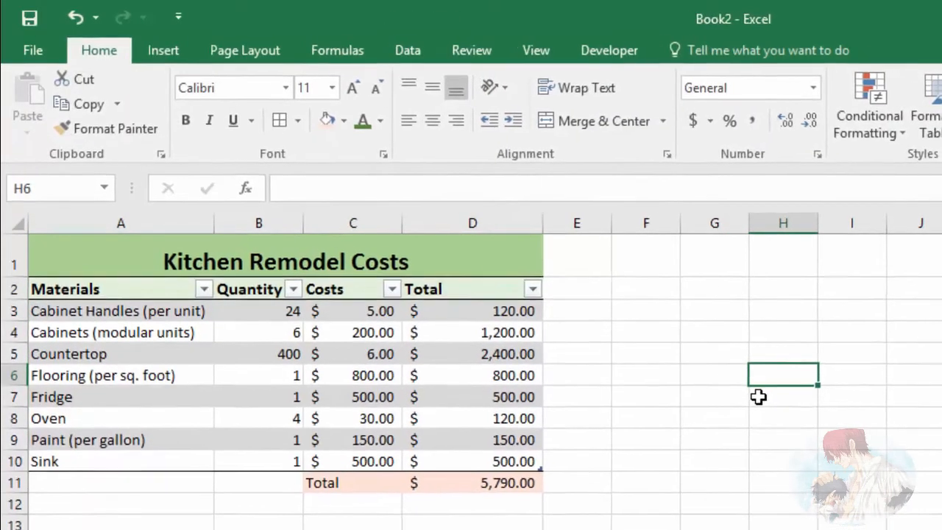
click(210, 298)
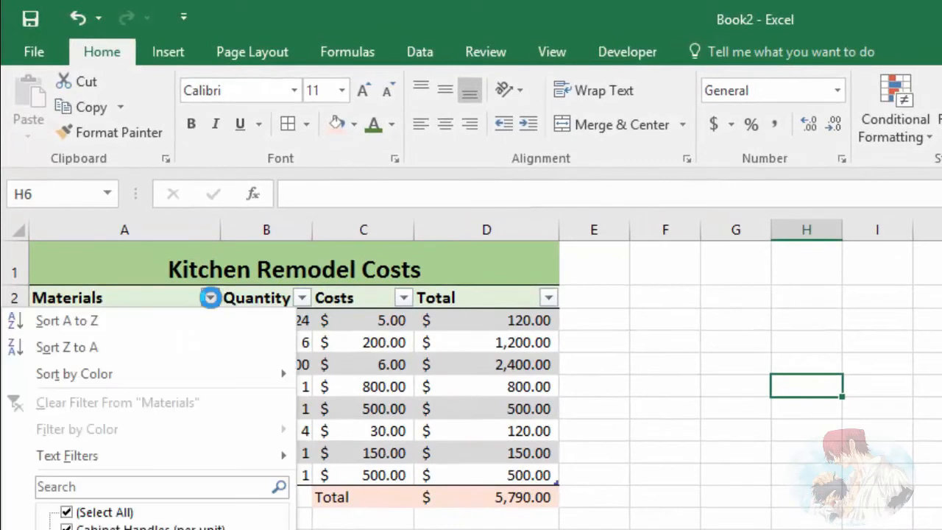
click(210, 299)
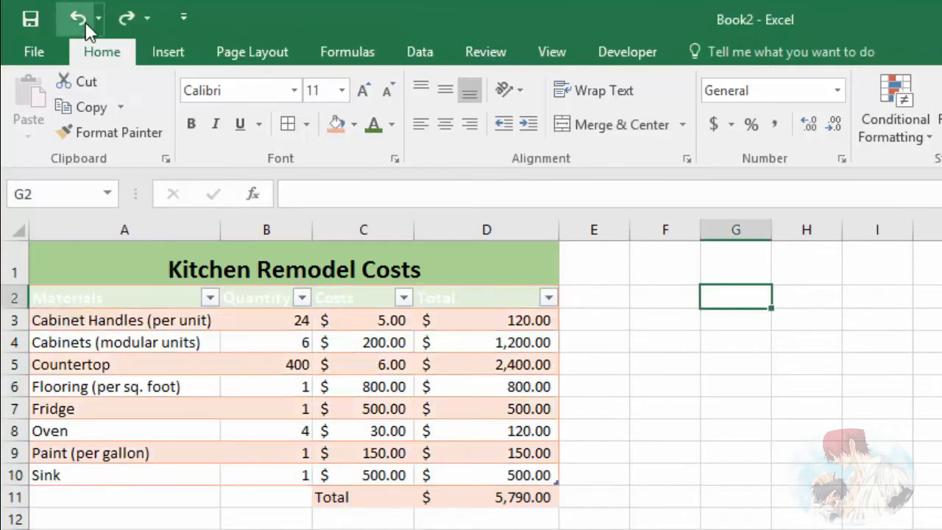
- Undo the orange table style and the conversion of A2:D10 to a table
click(77, 19)
click(740, 296)
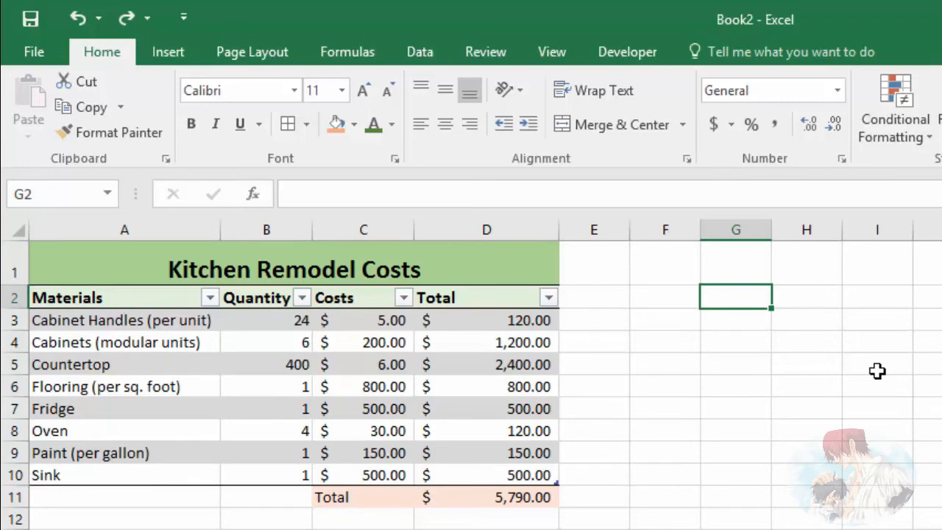
click(78, 20)
click(665, 321)
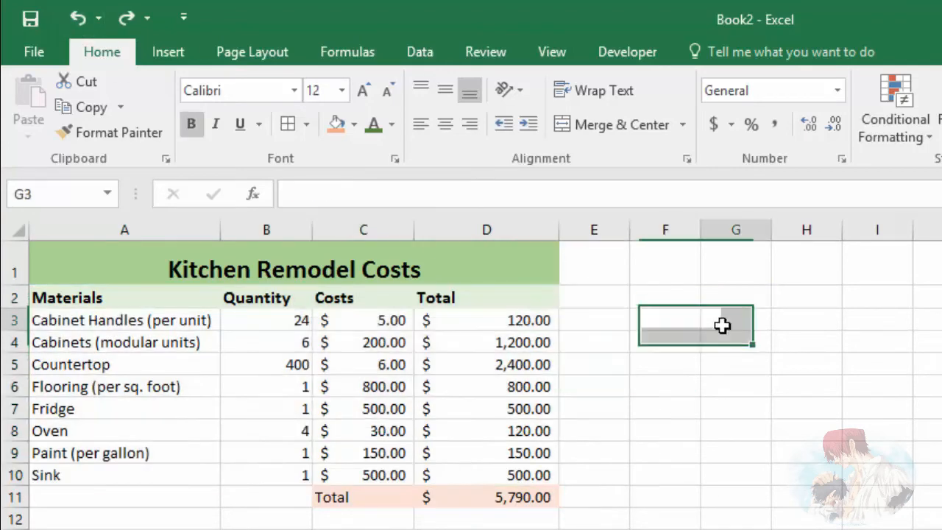
click(874, 346)
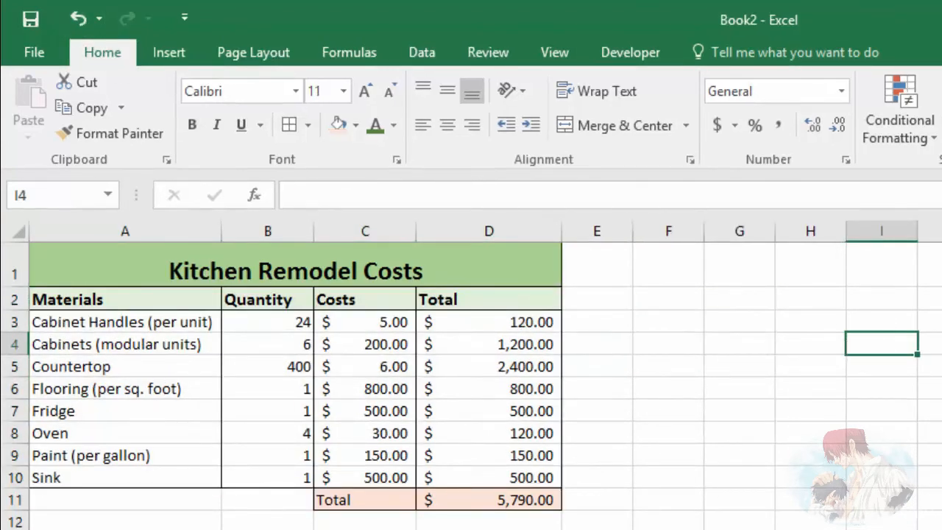